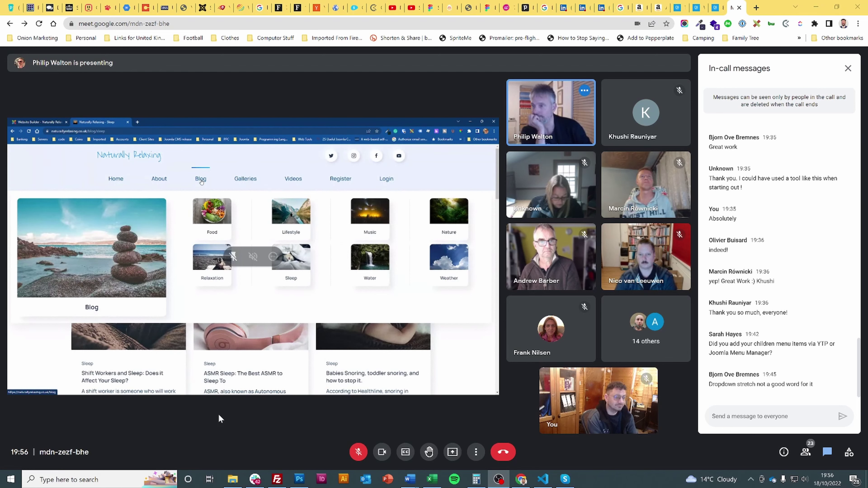
- Unmute briefly to speak, mute again, then open the YOOTheme header image link from the chat
left_click(358, 450)
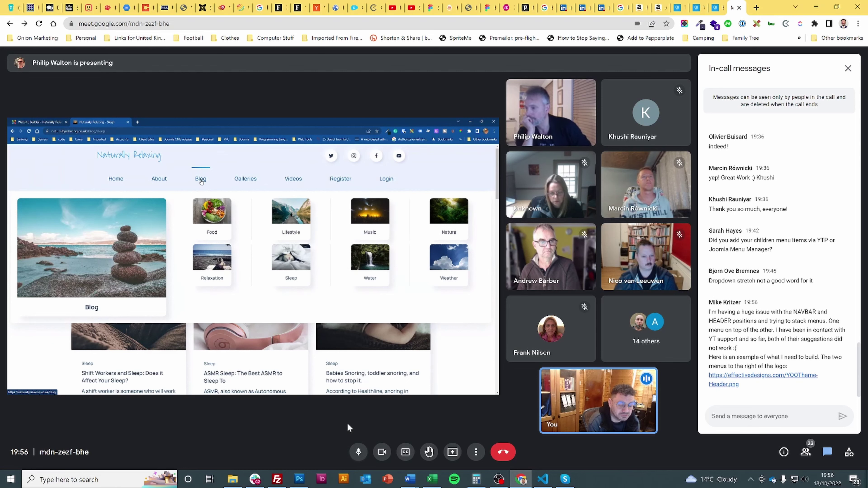
left_click(357, 453)
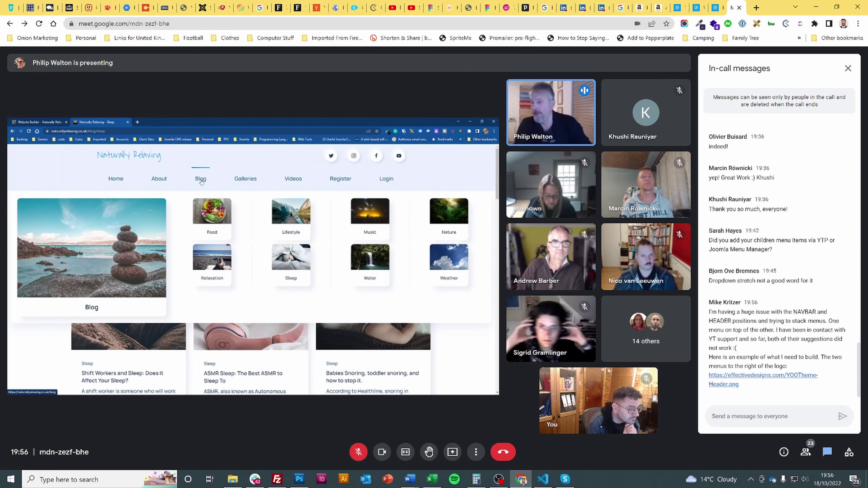
left_click(749, 376)
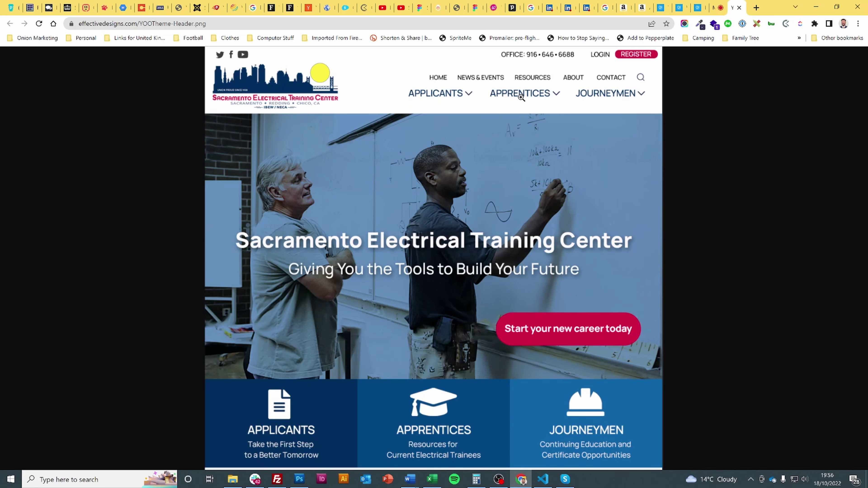
- Return to the Meet tab and speak twice briefly, leaving the microphone muted
left_click(715, 5)
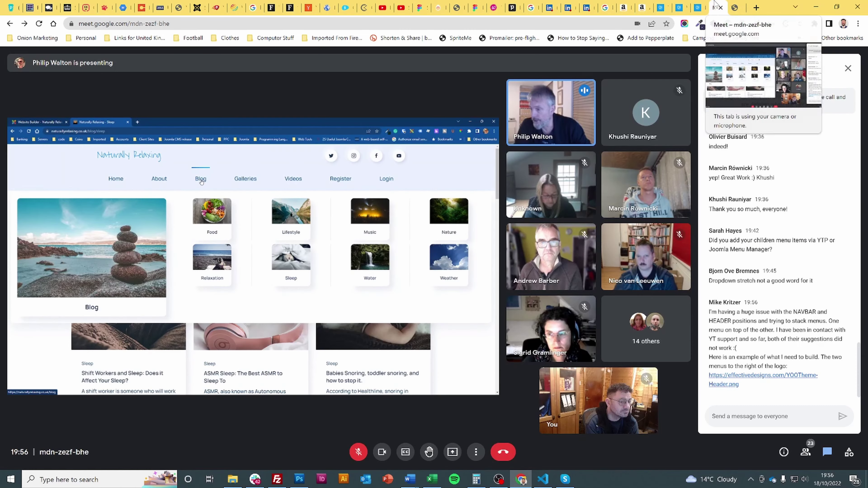
left_click(359, 452)
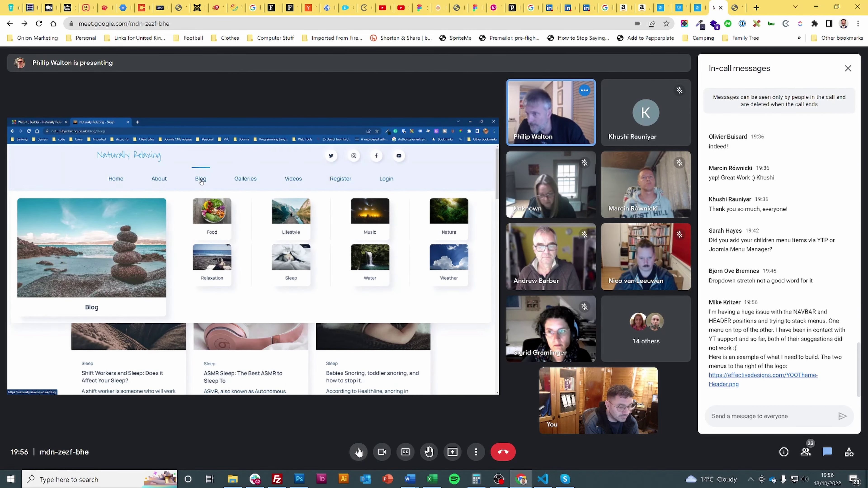
left_click(359, 452)
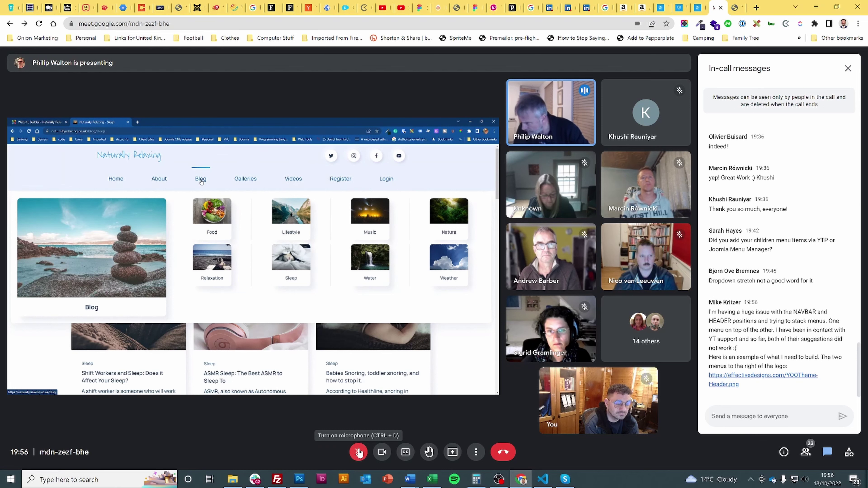
left_click(359, 452)
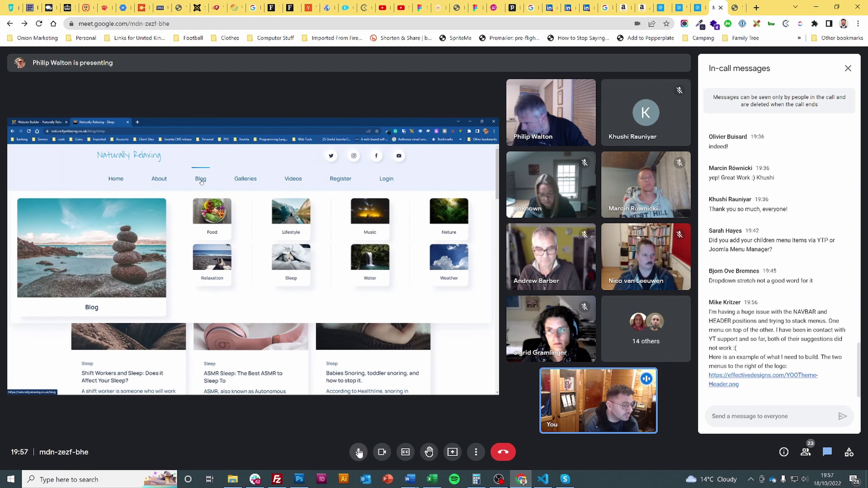
left_click(359, 452)
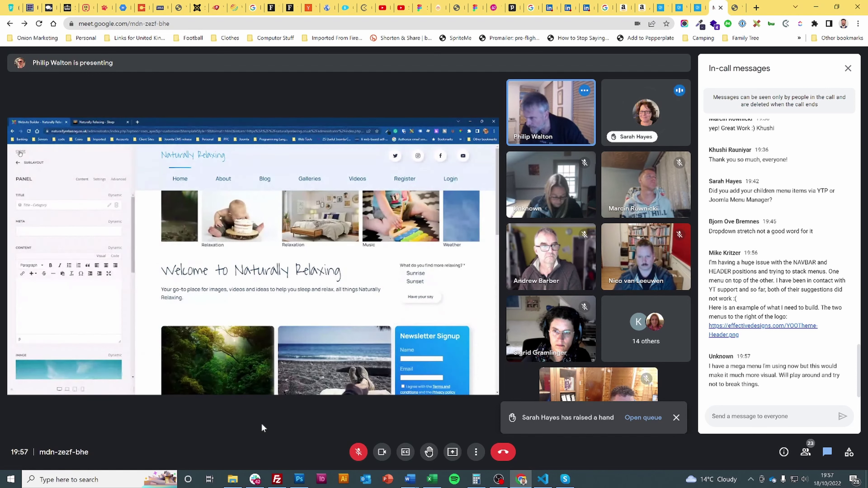
- Send the chat message 'Toolbar right. Which might mean you need to add a menu module first'
left_click(769, 417)
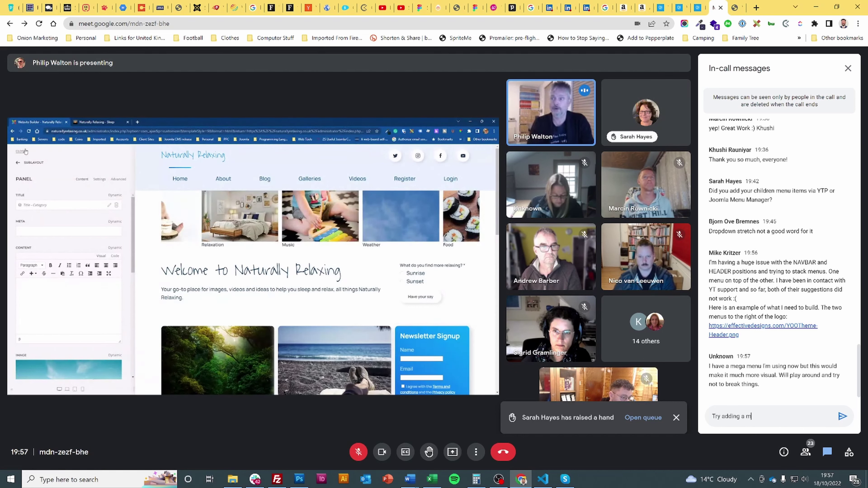
type("Toolba")
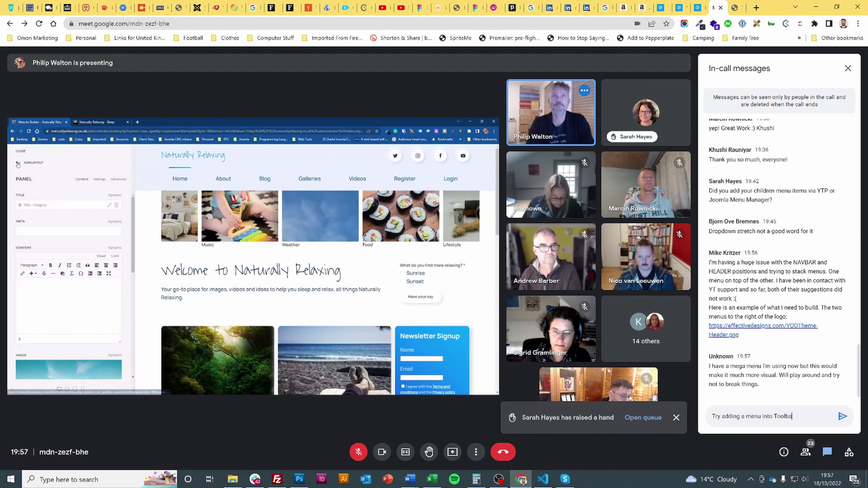
type("r right. Which mig")
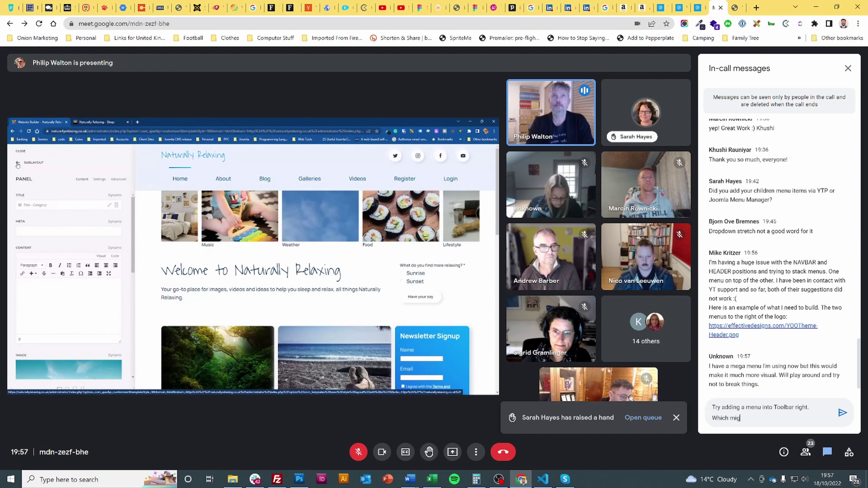
type("ht mean you need to")
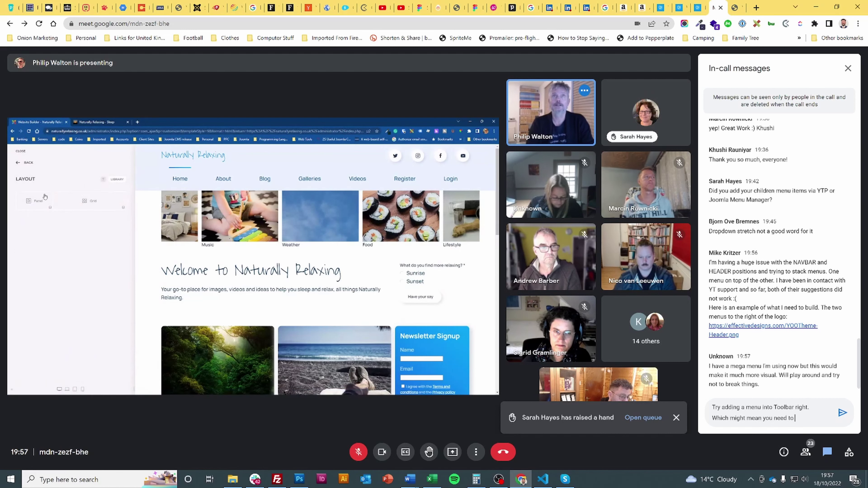
type(" add a menu")
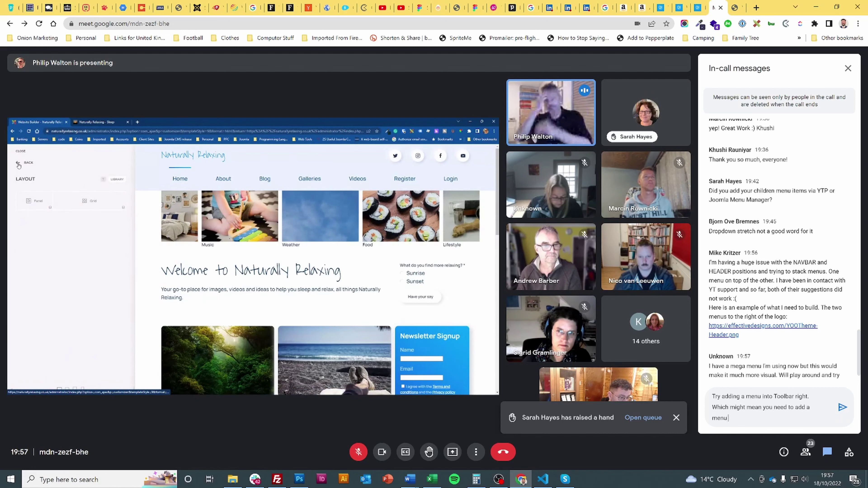
type(" module first")
key("Return")
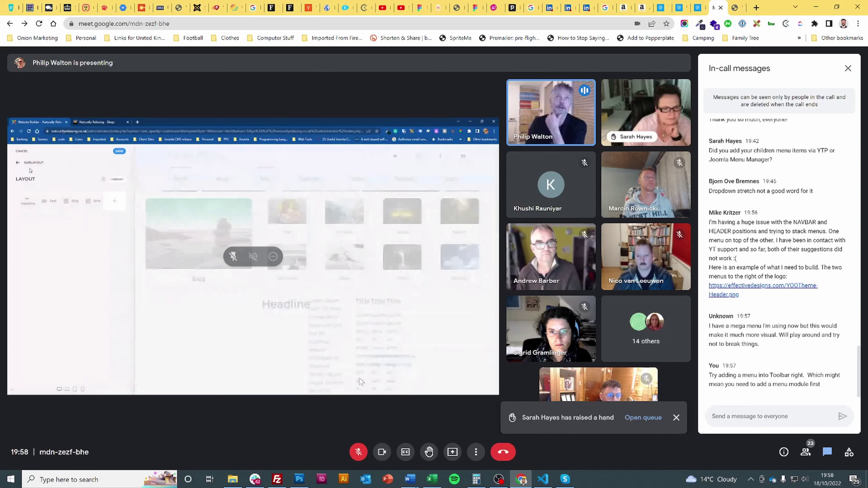
- Bring up Task Manager, dismiss it, and unmute the microphone in the Meet call
key("ctrl+shift+Escape")
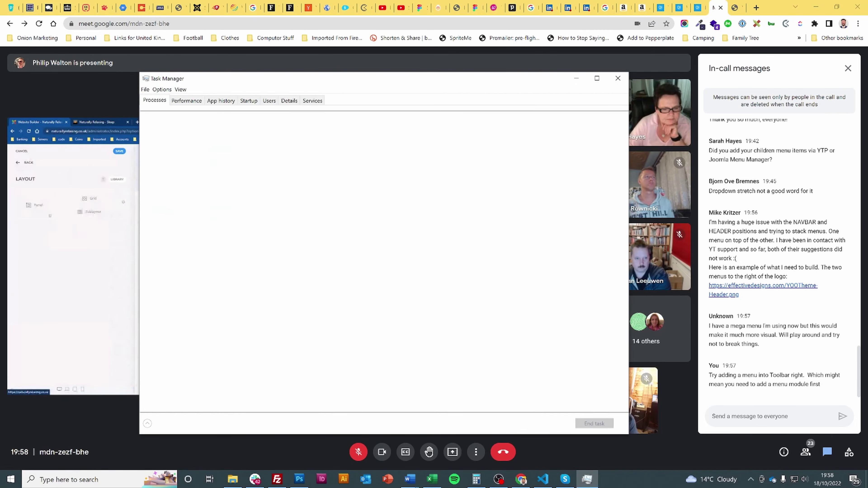
key("alt+Tab")
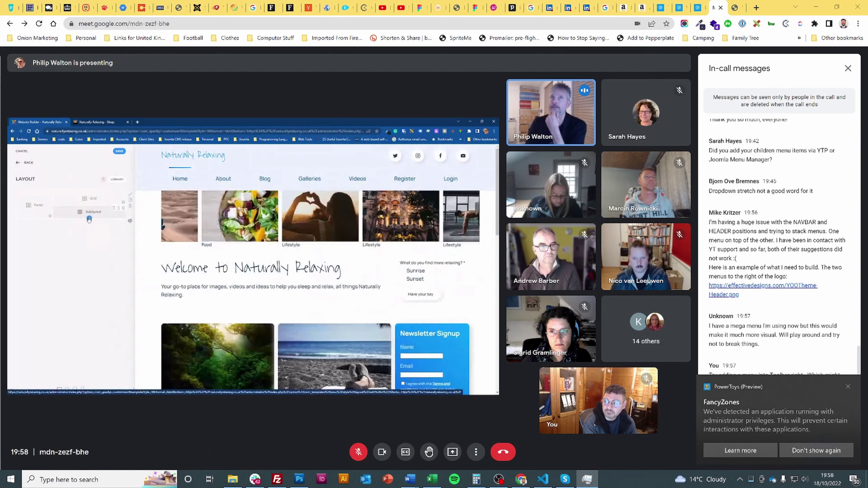
left_click(358, 452)
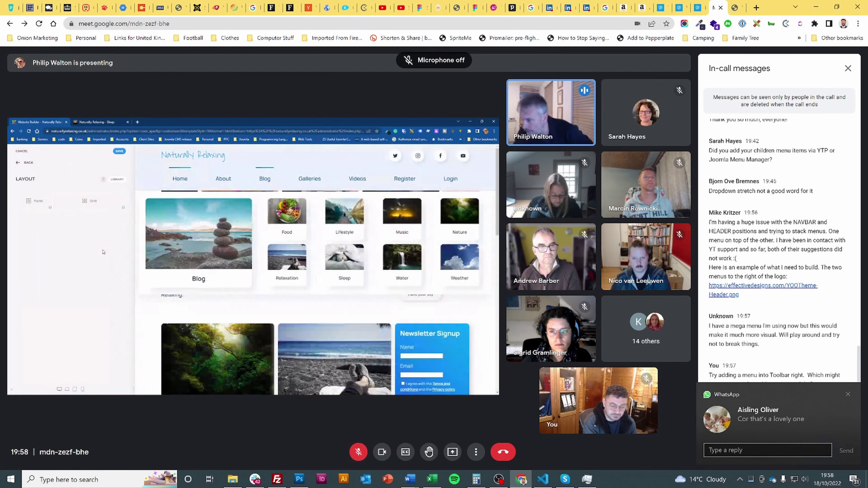
- Turn the microphone off after speaking
left_click(358, 452)
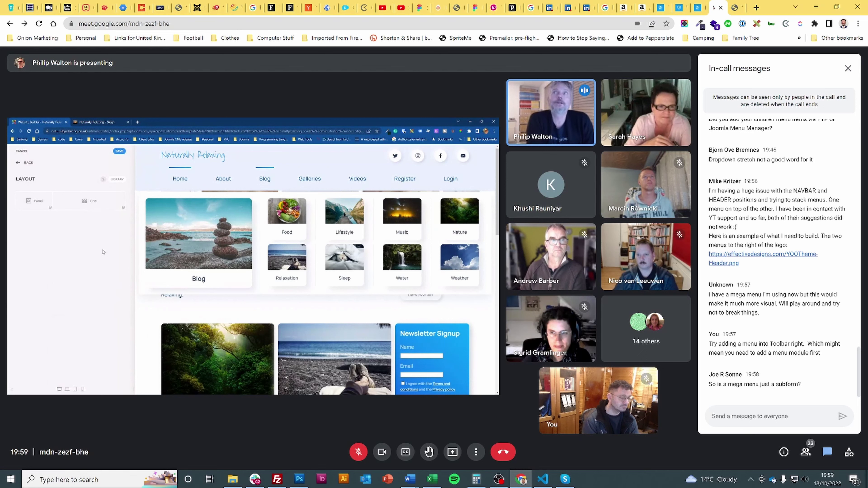
- Post replies saying it's in a certain position, which is how it gets the stretch
type("It")
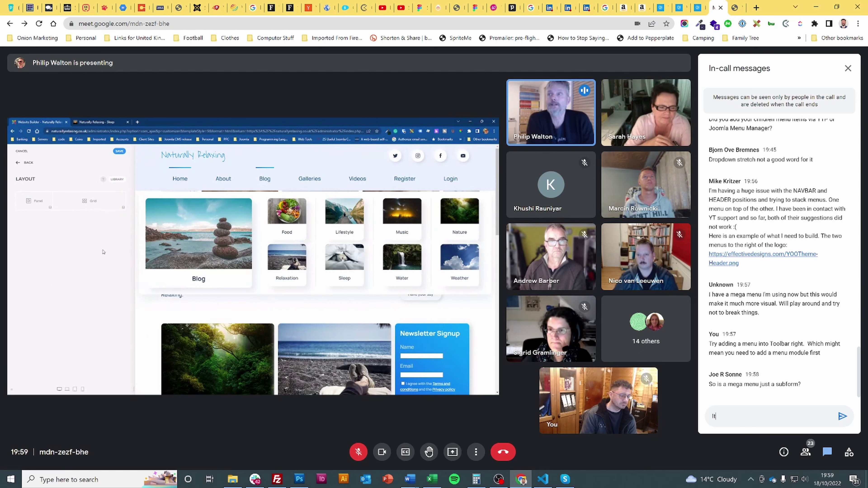
type("'s in a certain posi")
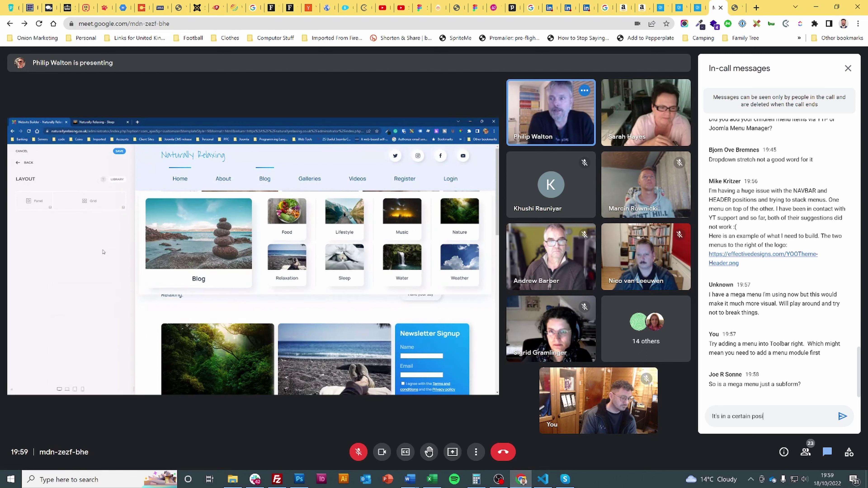
key("Return")
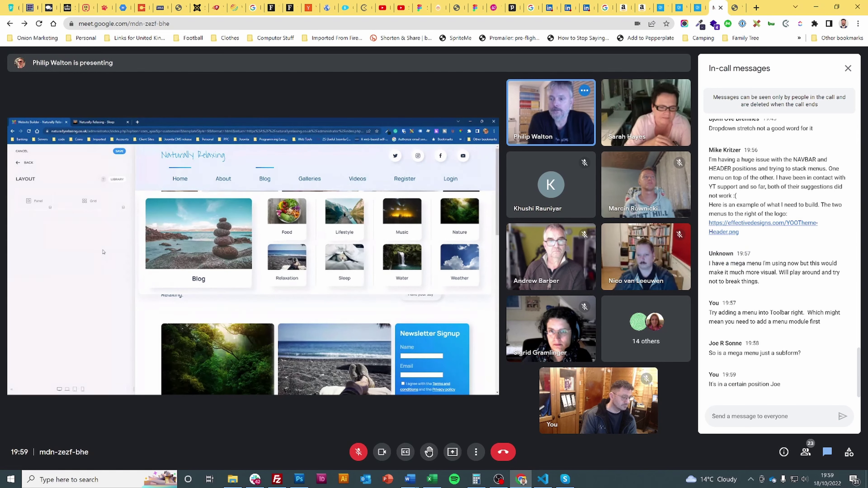
type("Which is how it get")
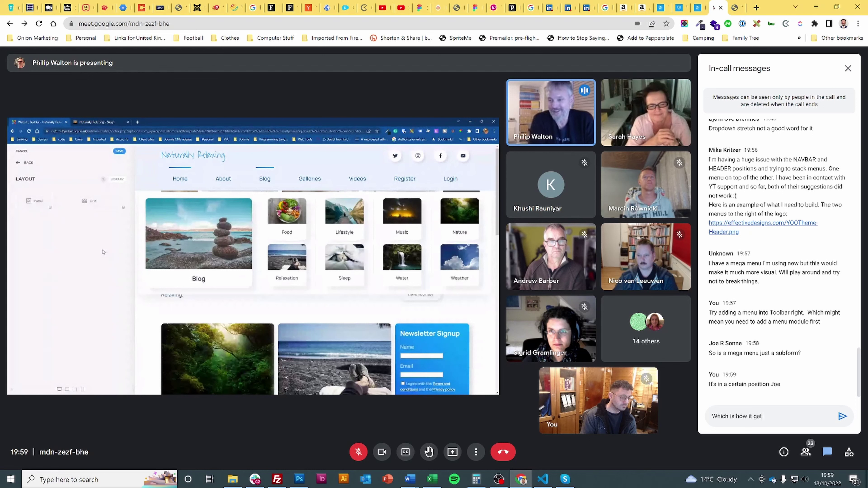
type("s the stretch ")
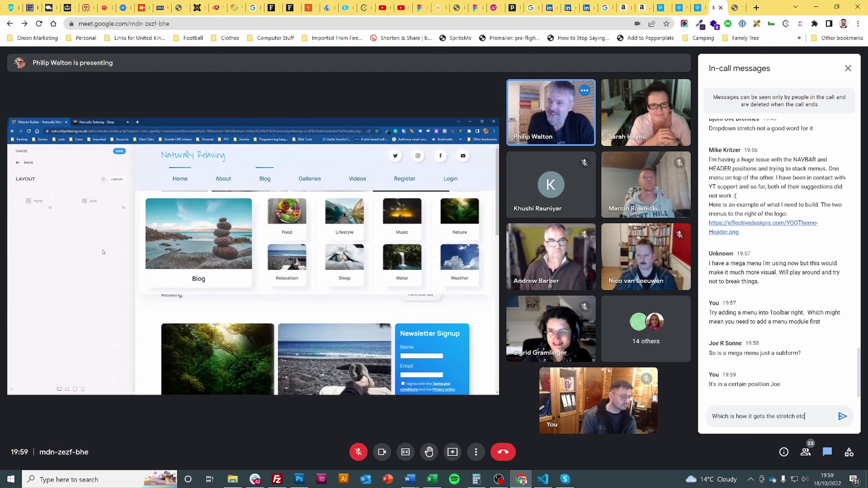
type("etc")
key("Return")
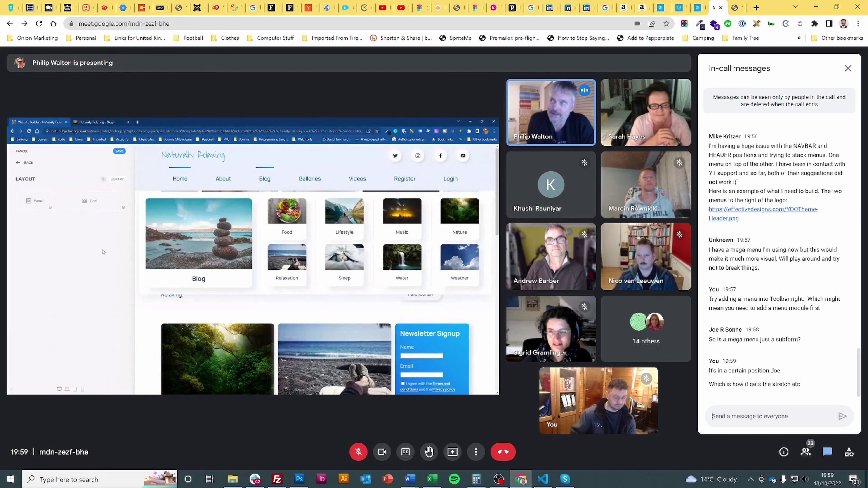
- Post the suggestion 'You could add a subform to a mega menu'
type("Youcould")
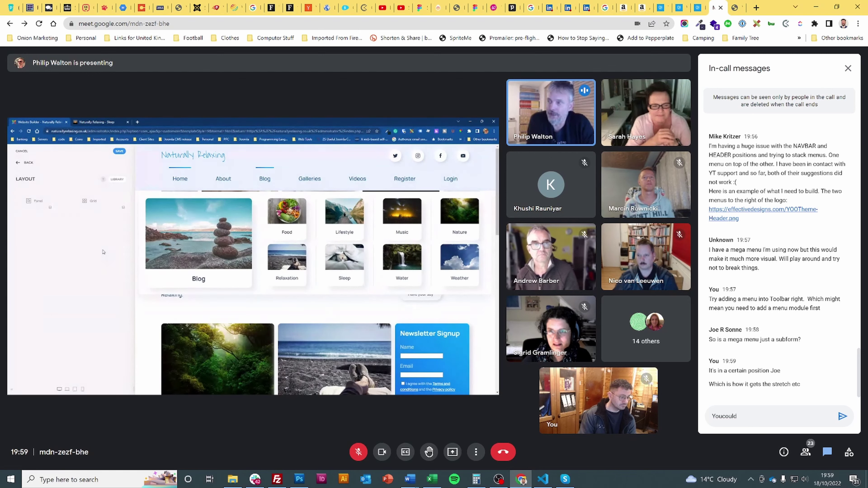
key("BackSpace")
key("BackSpace")
key("BackSpace")
key("BackSpace")
key("BackSpace")
key("BackSpace")
type("could")
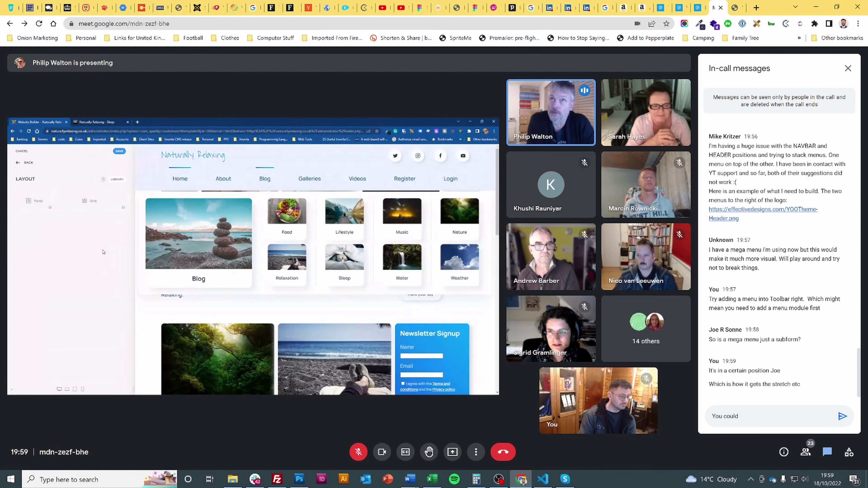
type(" add a su")
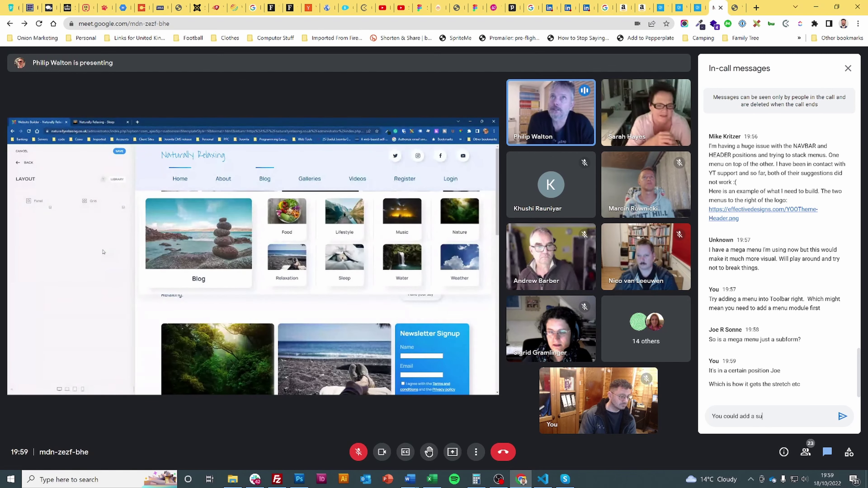
type("bform to a men")
key("BackSpace")
type("ga")
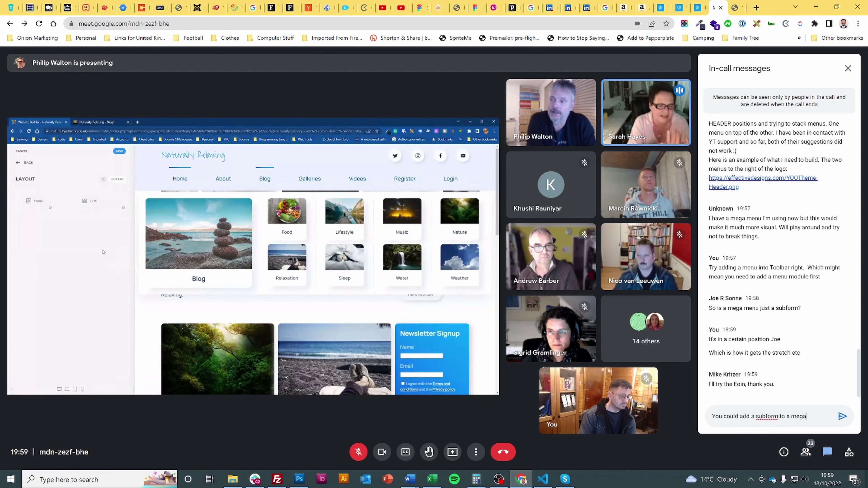
type(" menu")
key("Return")
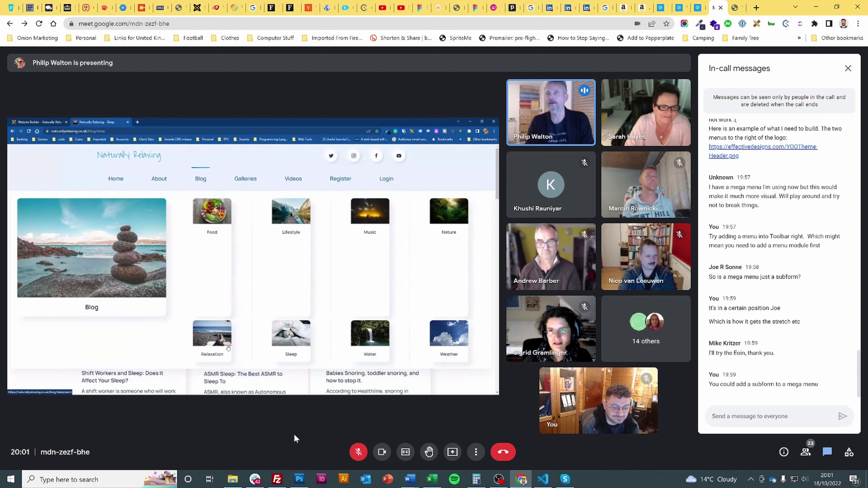
mouse_move(219, 425)
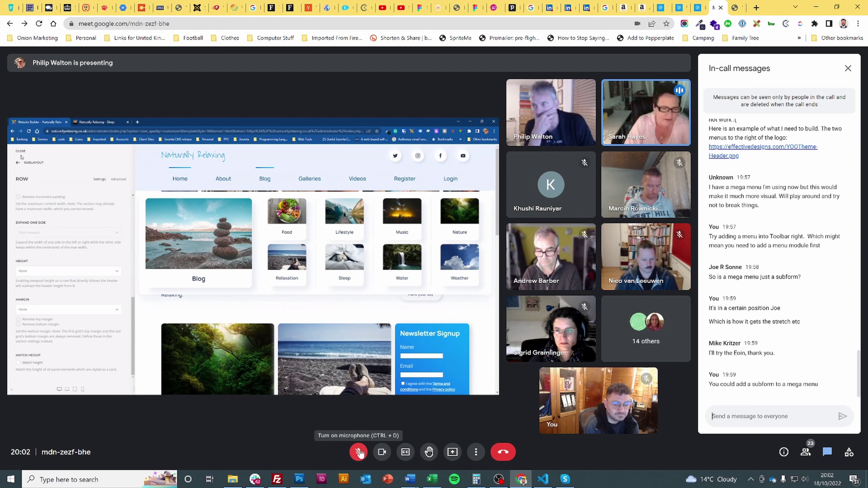
left_click(359, 452)
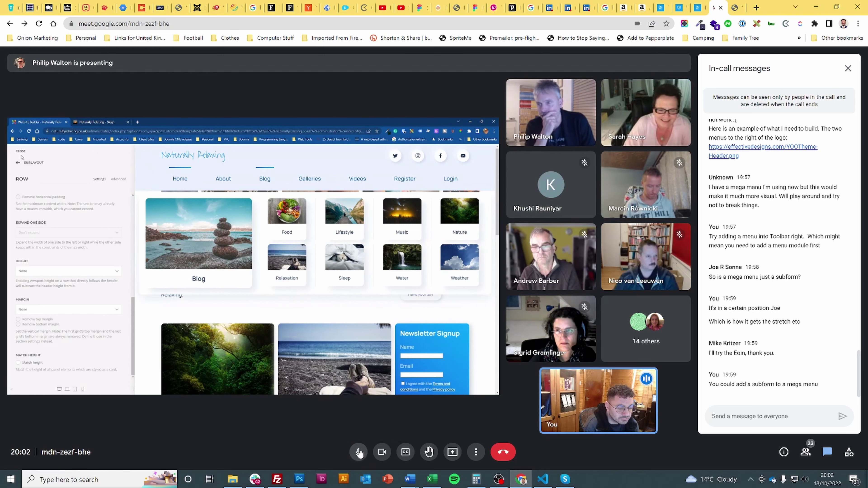
left_click(359, 453)
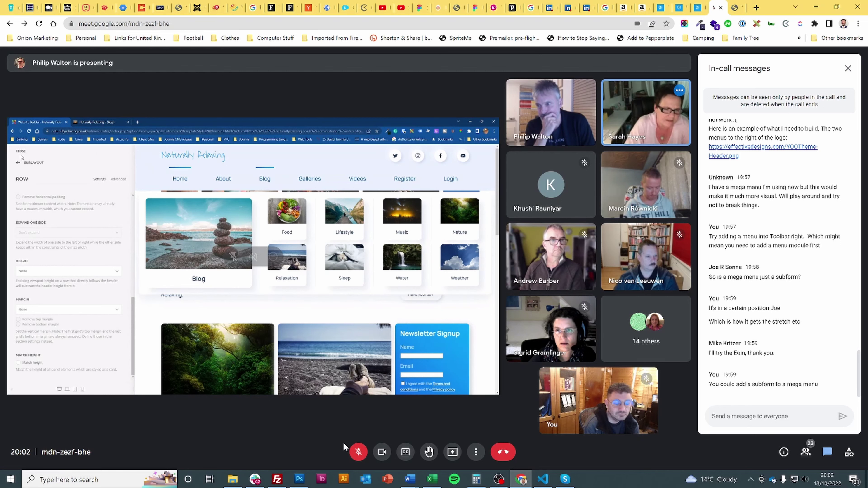
double_click(349, 450)
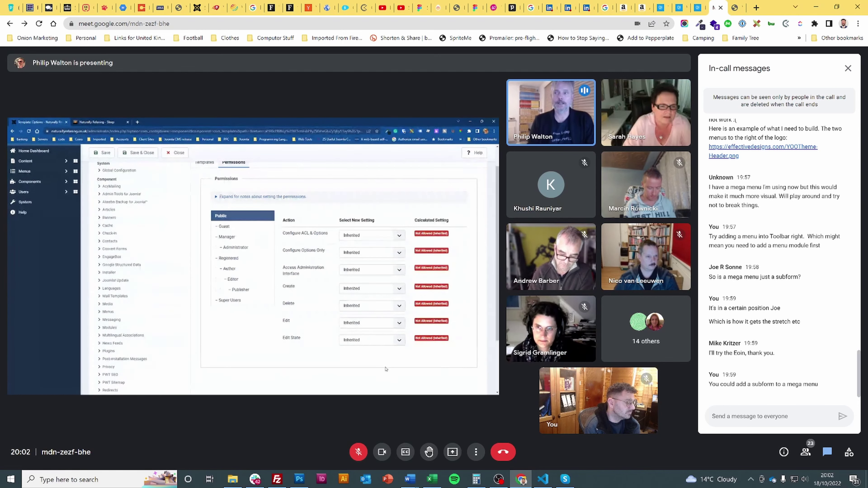
- Clarify the earlier tip was for another attendee: 'A subform won't work for your purposes'
type("Th")
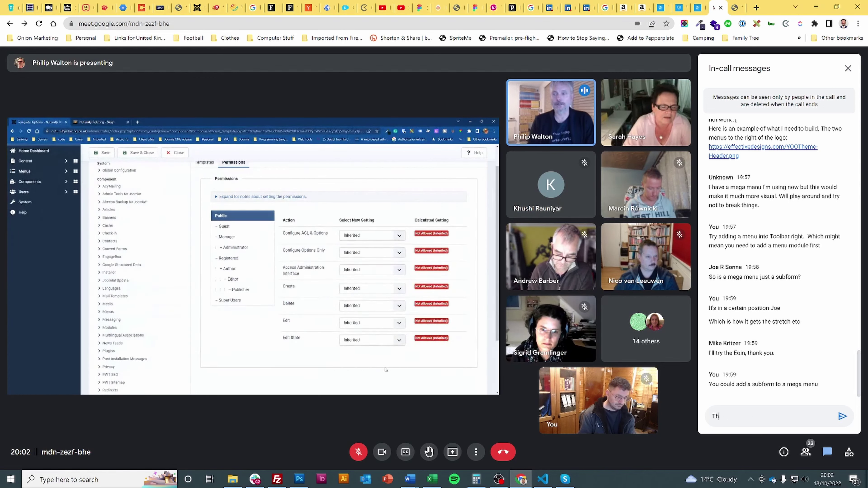
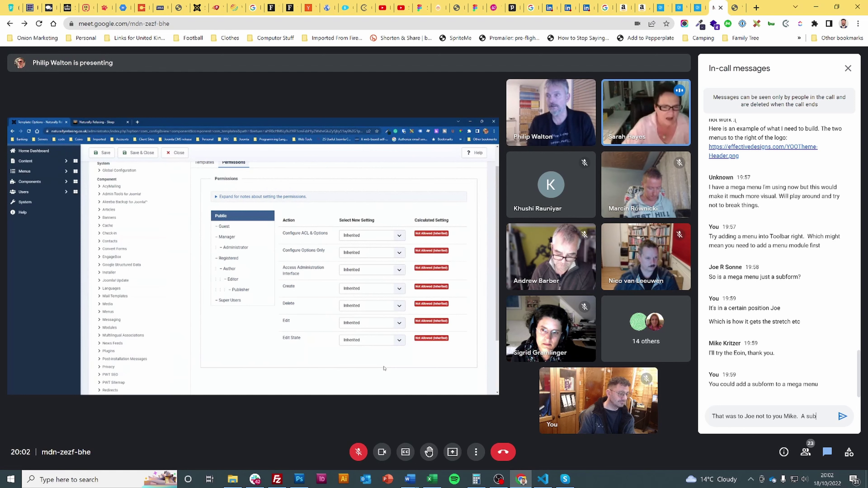
type("form won't work for your p")
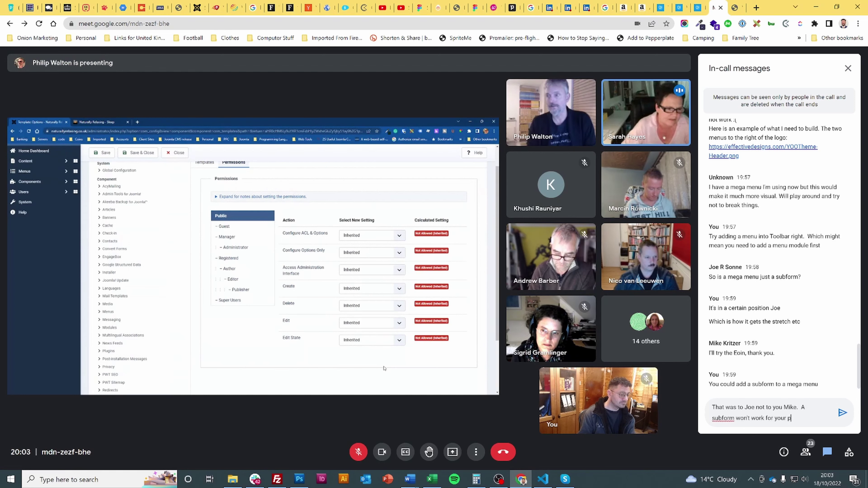
type("urposes")
key("Return")
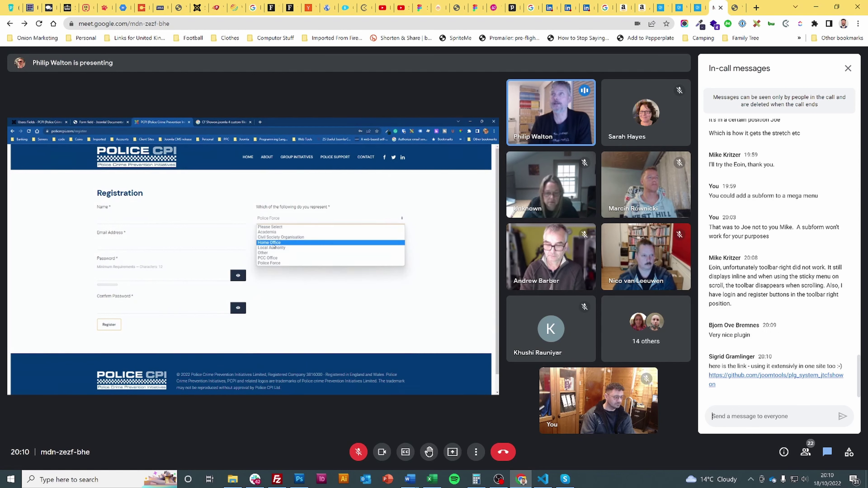
- Send 'Nice, thanks' for the plugin link and start an @-mention reply offering a few minutes after
type("Nice,")
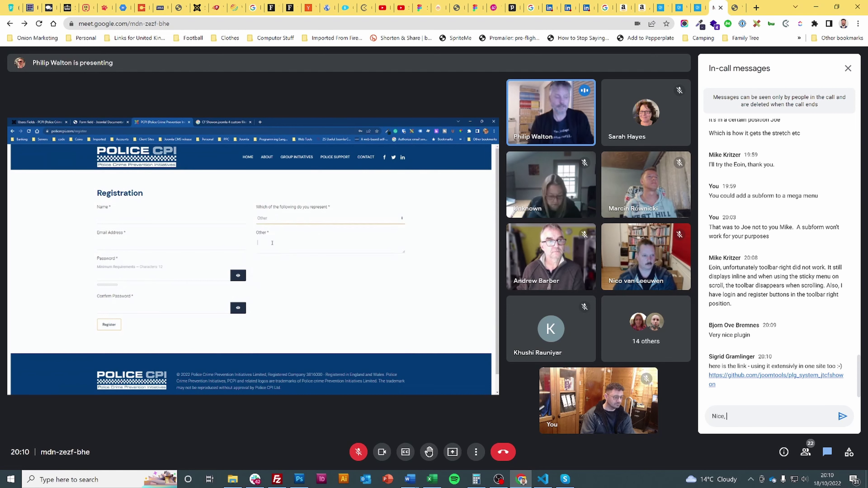
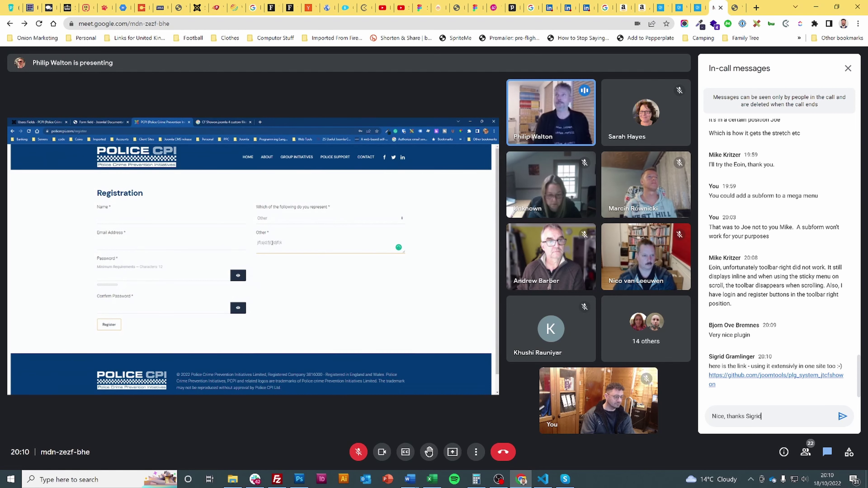
key("Return")
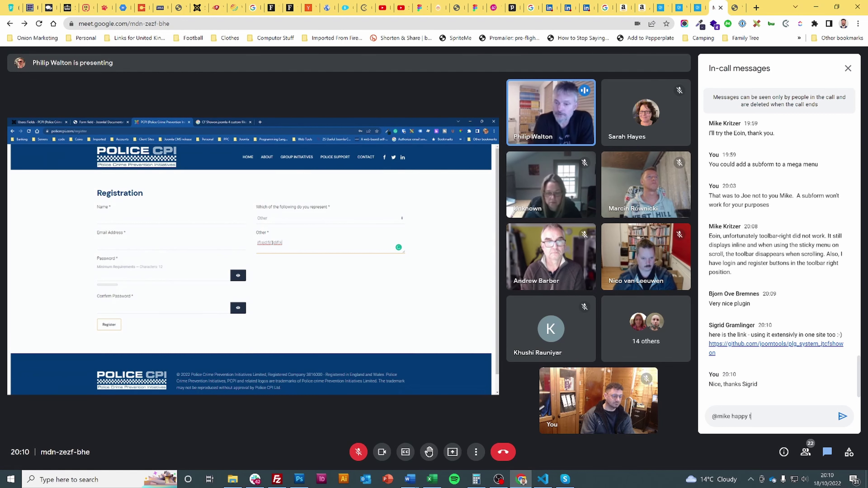
type("o give you a few min")
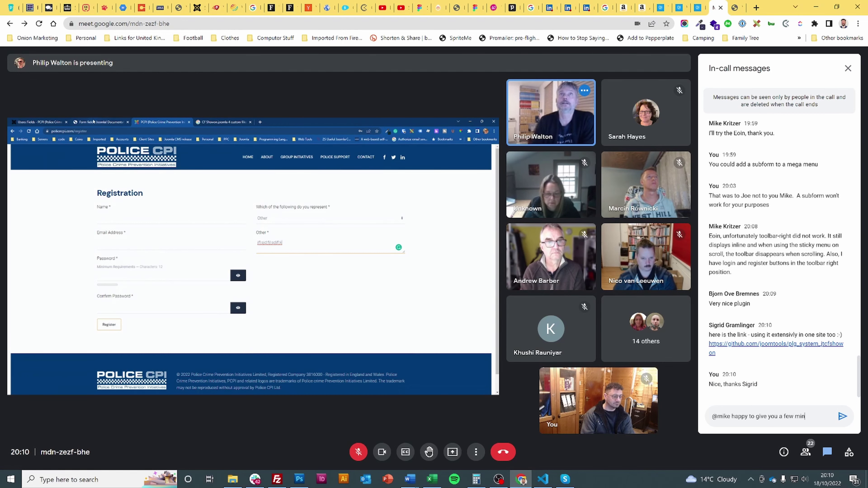
type("utes after if that a")
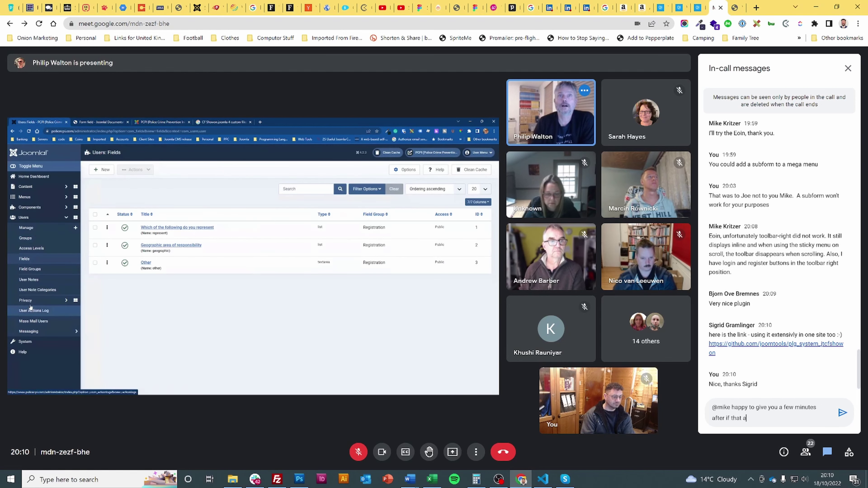
- Send the offer ending 'if that helps you', then begin a reply about the sticky behaviour
key("BackSpace")
type("helps you")
key("Return")
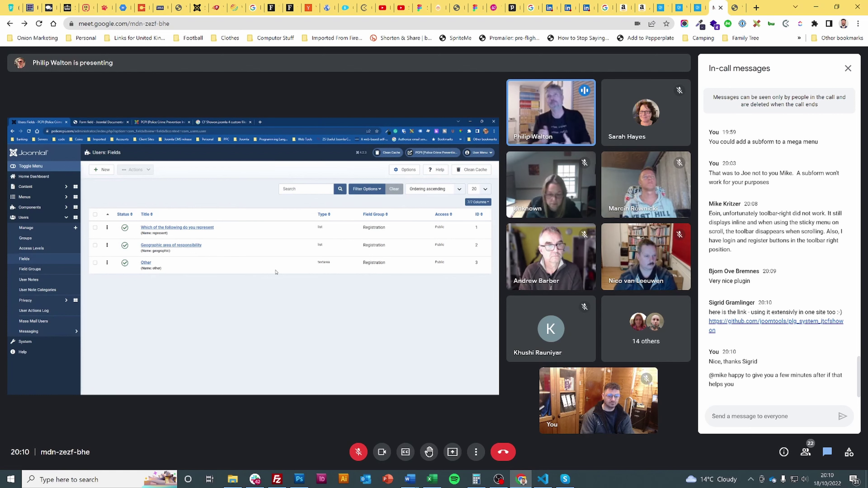
type("I don't think you'll")
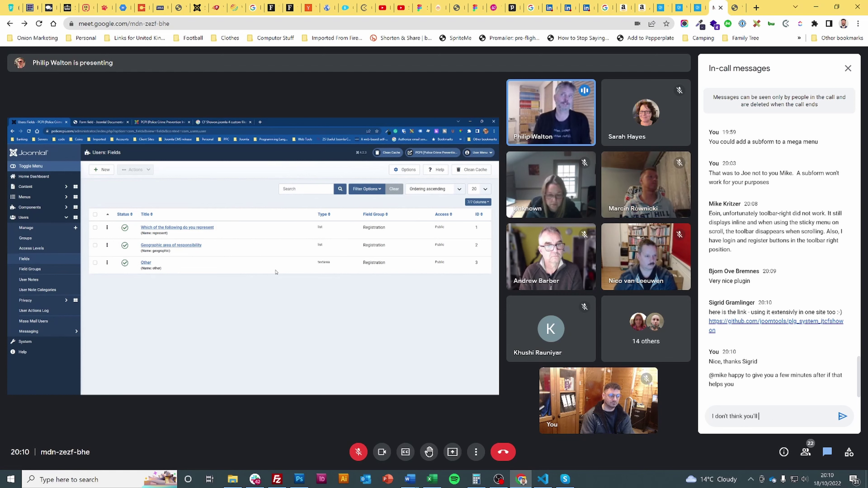
type(" stop the stick")
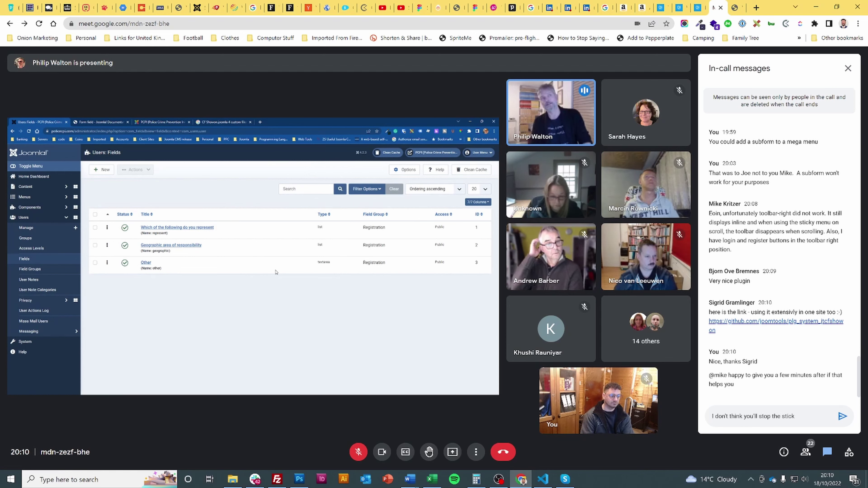
type("y from workin g")
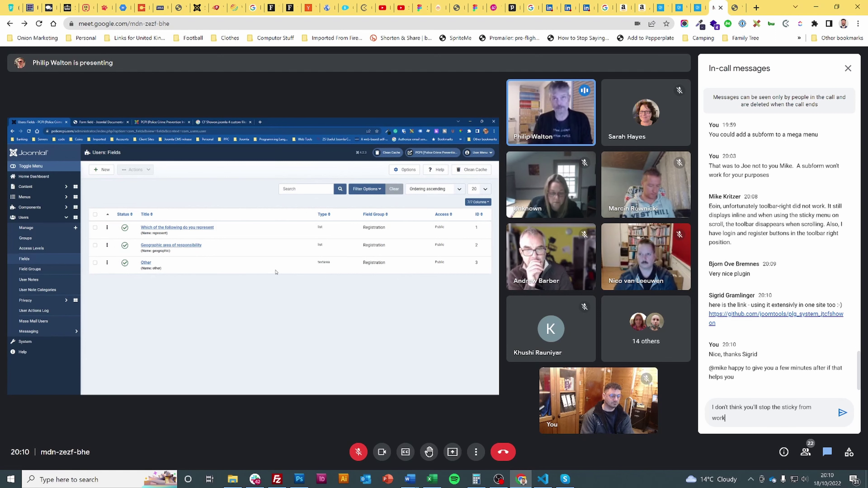
- Send a multi-line reply: add sticky yourself, ask about toolbar, put login, register and menu in a module
type("way it does unless you")
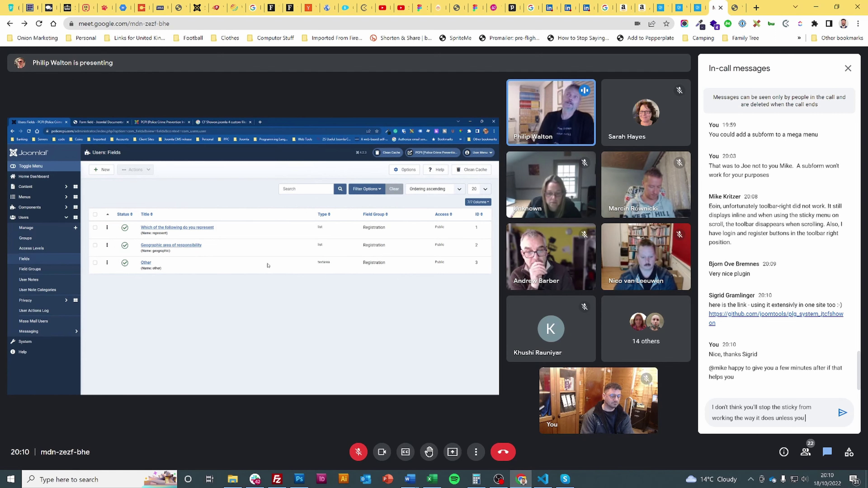
type(" add sticky yo")
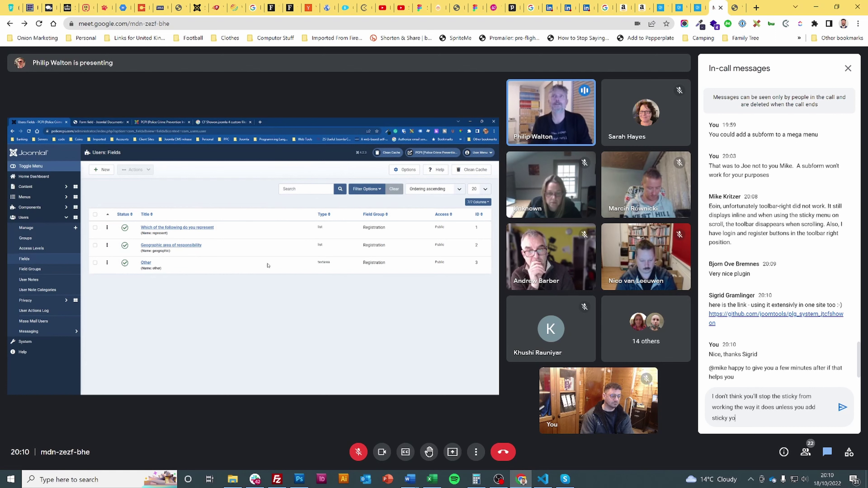
type("urself.")
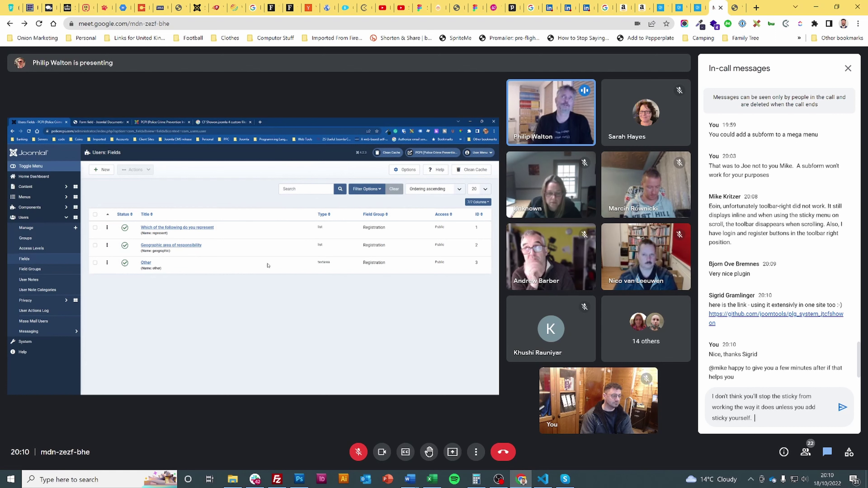
key("shift+Return")
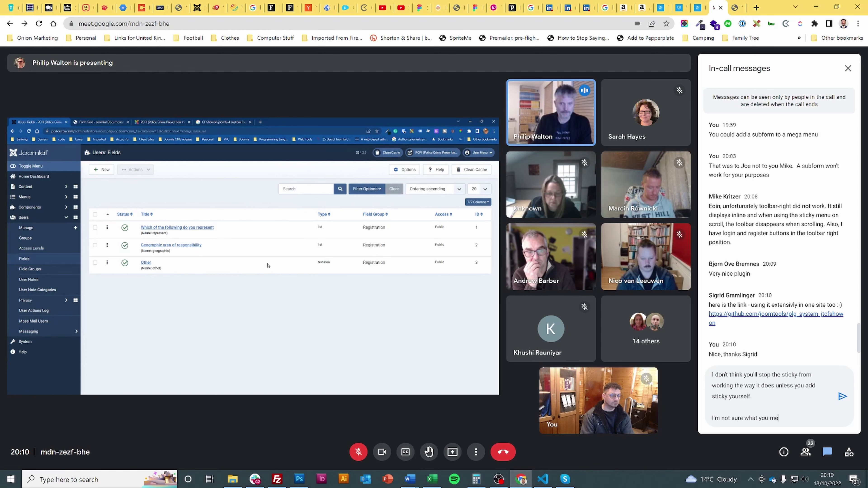
type("an by toolbar.")
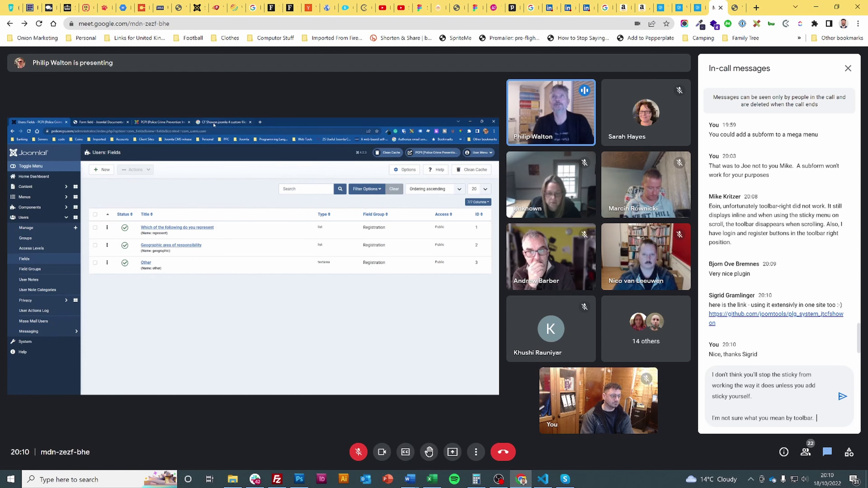
key("shift+Return")
key("shift+Return")
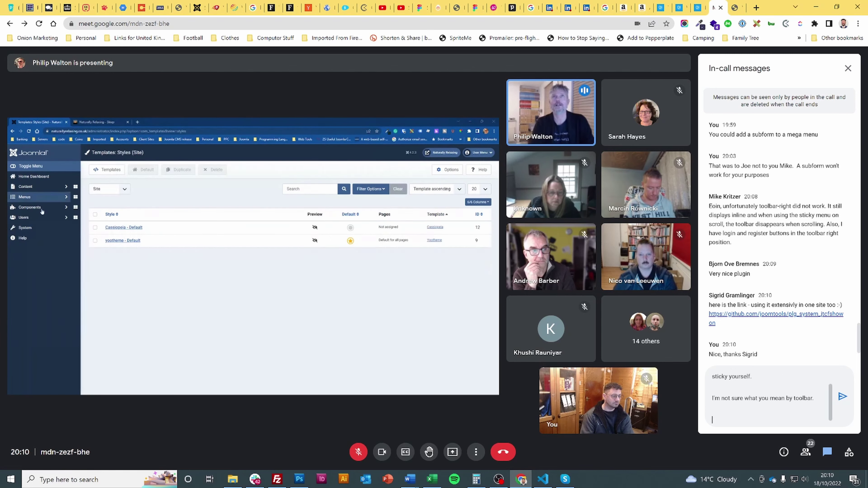
type("YOu can probably ad")
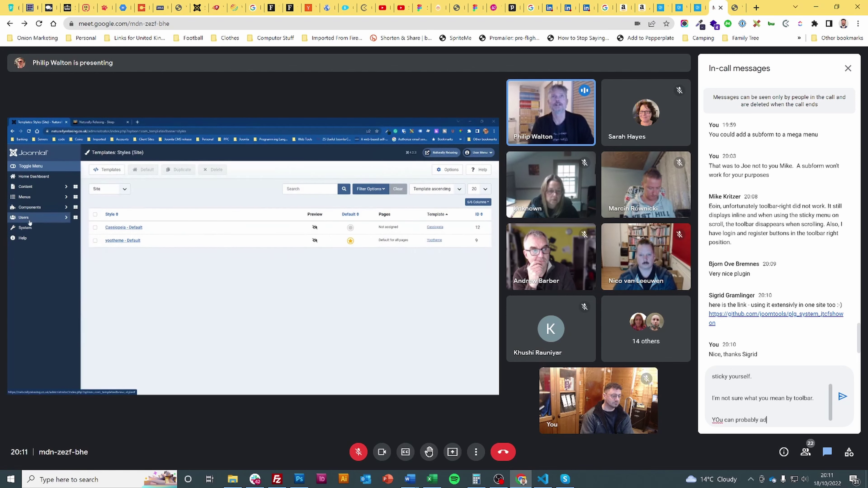
type("d")
double_click(718, 420)
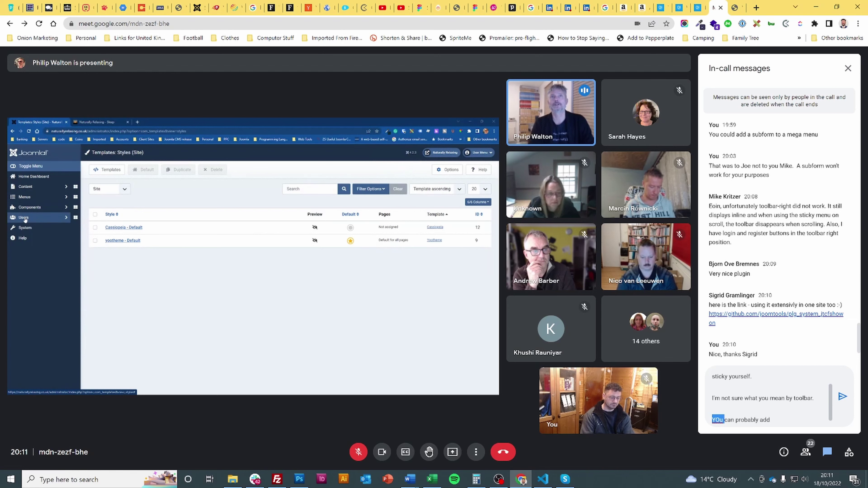
type("You")
key("End")
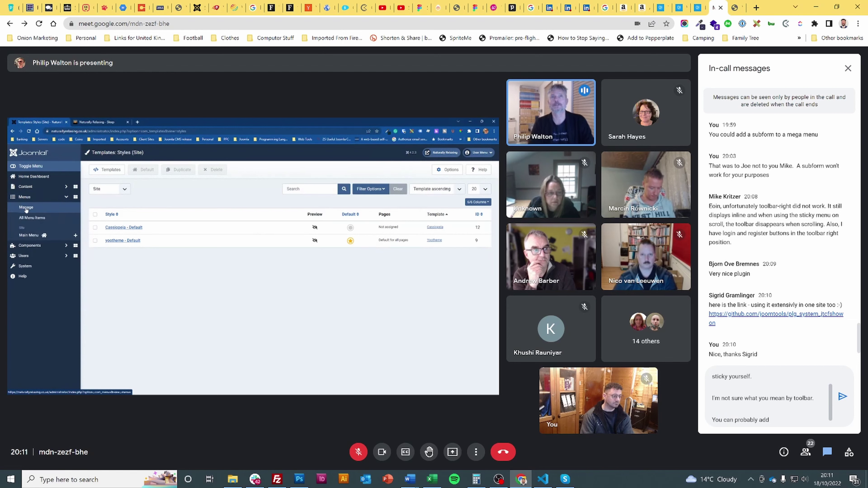
type("login, register")
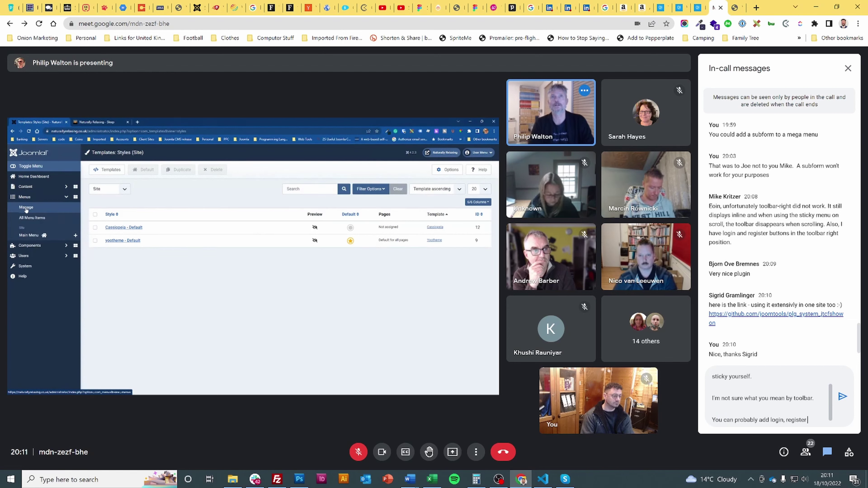
type(" and the menu into ")
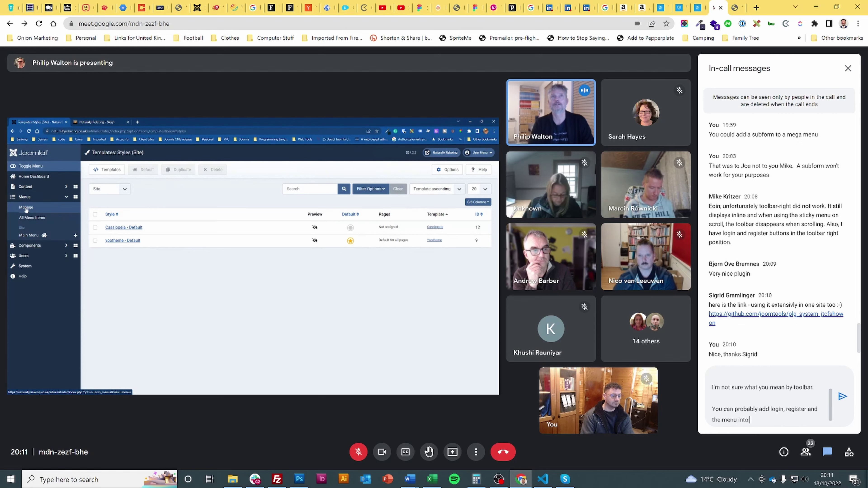
type("a module")
key("Return")
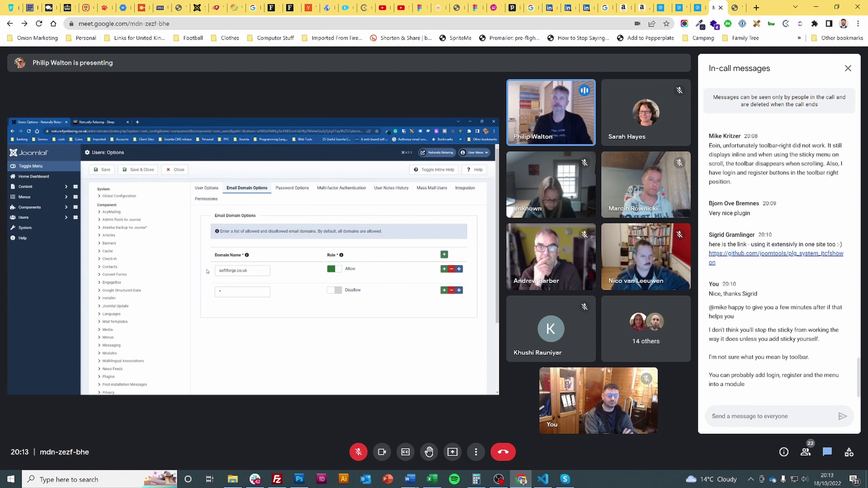
- Unmute the microphone from the bottom toolbar, then mute it again shortly after
mouse_move(299, 418)
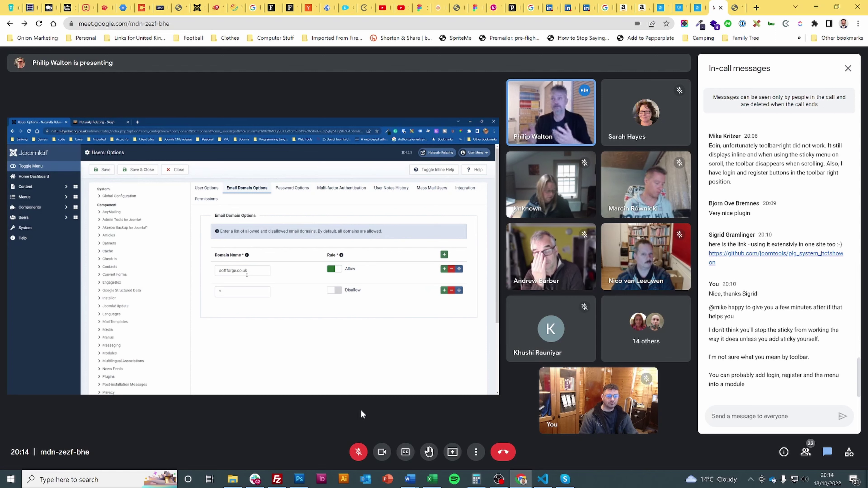
left_click(359, 452)
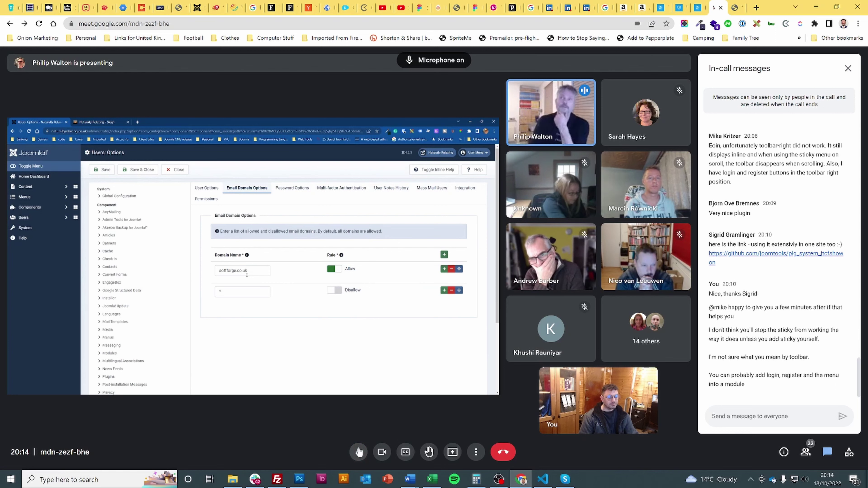
left_click(358, 452)
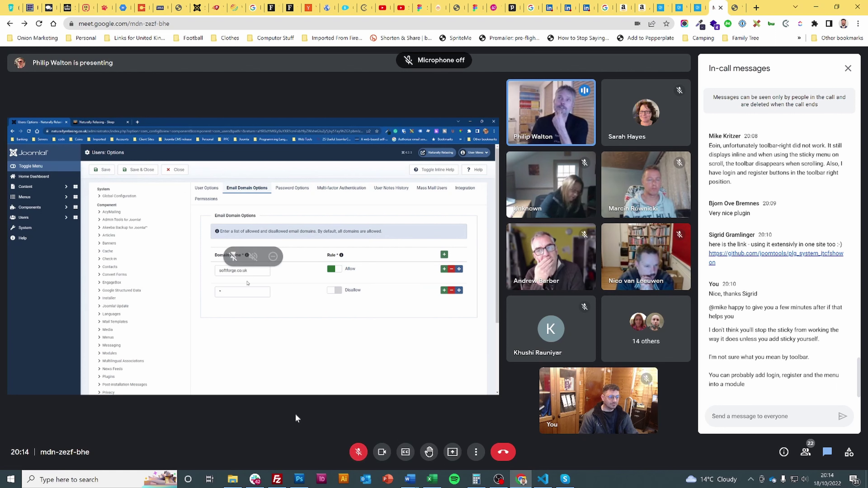
- Send 'Is the email domain for registration only?' and 'It wouldn't stop a contact from for example?' in chat
type("I")
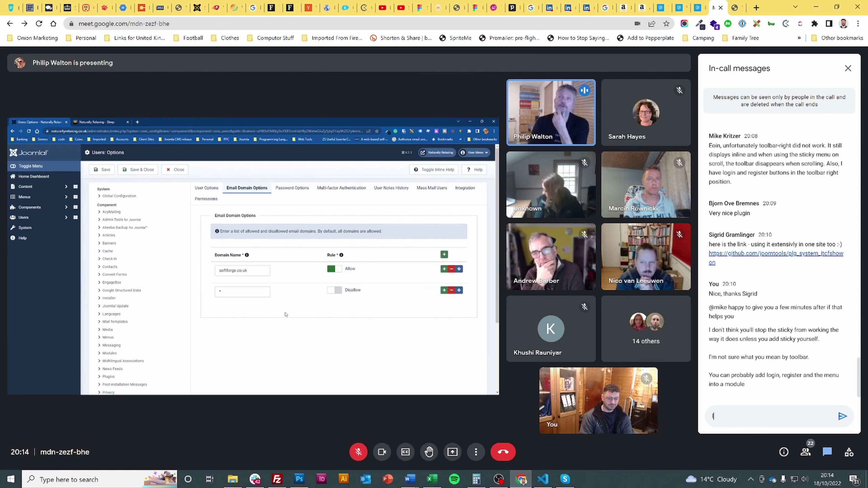
type("s the email domain")
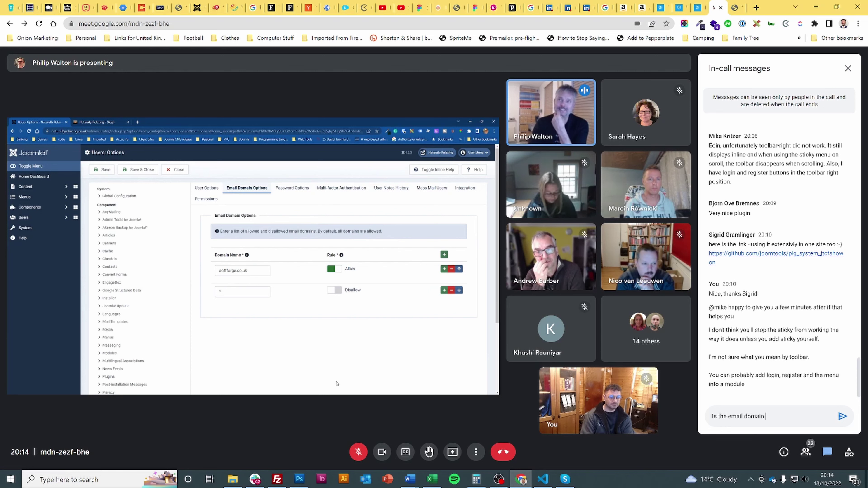
type(" for")
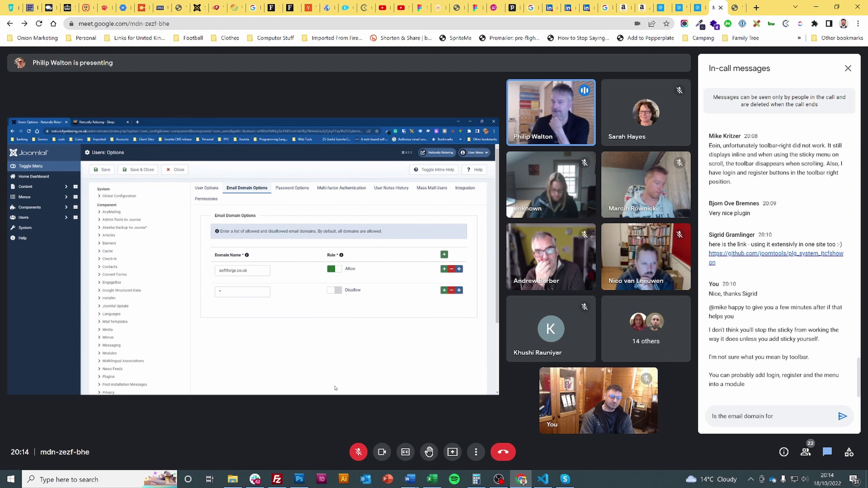
type(" registration only")
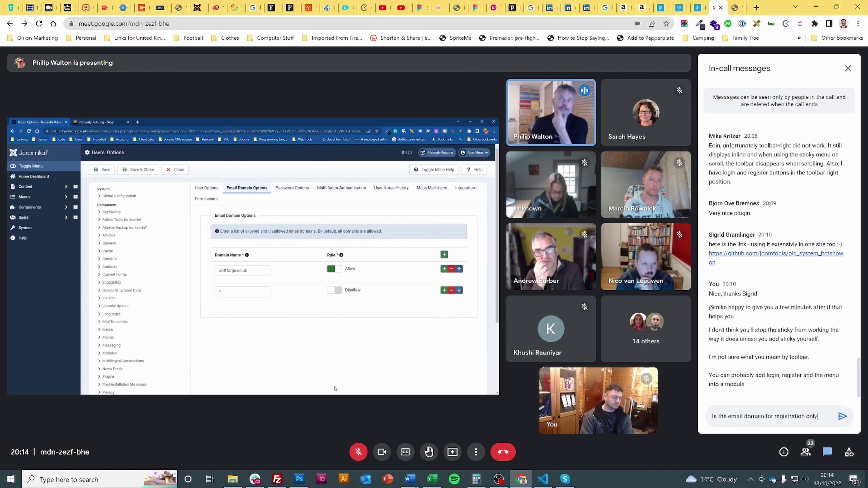
type("?")
key("Return")
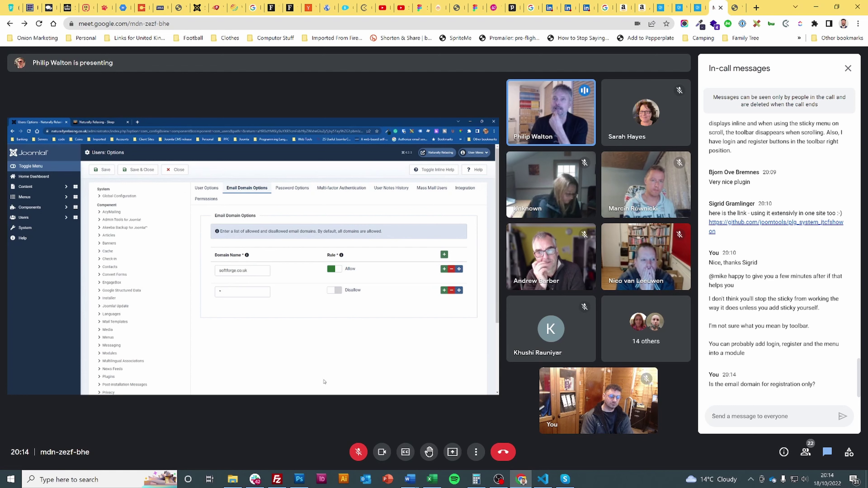
type("It wouldn't")
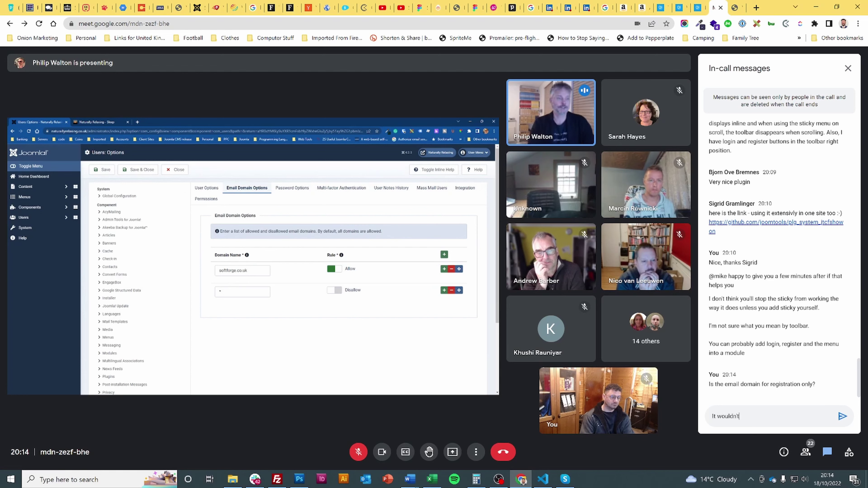
type(" stop a contact fr")
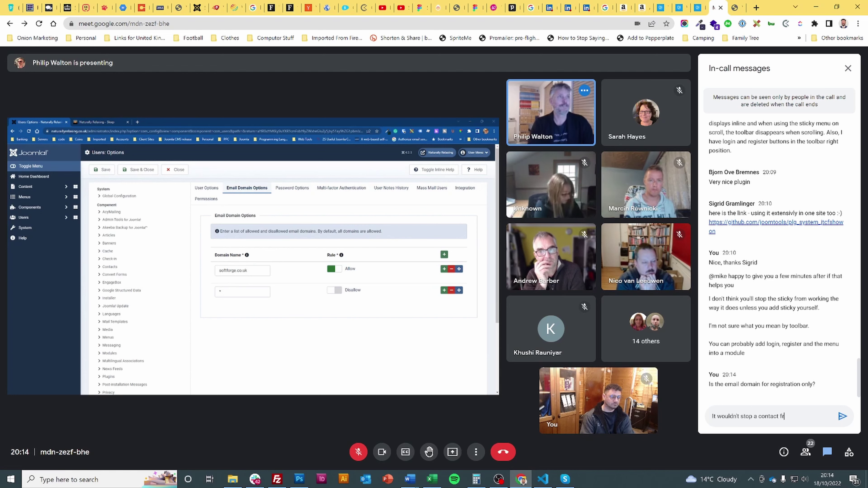
type("om for ex")
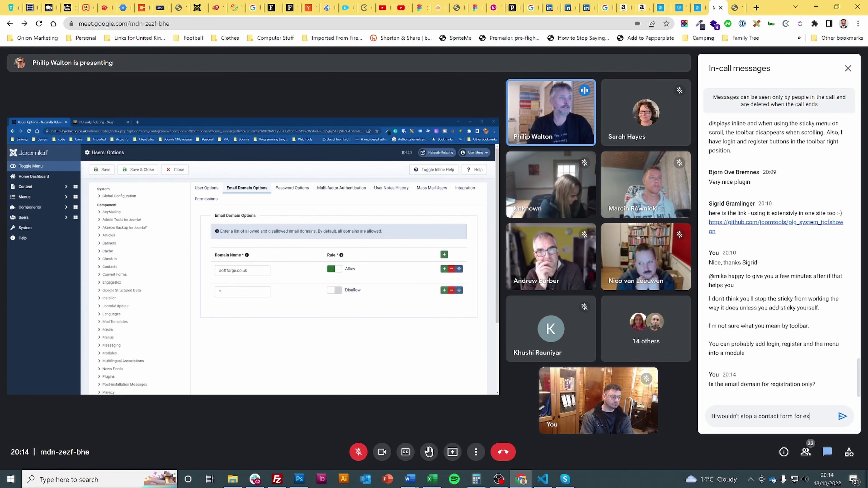
type("ample?")
key("Return")
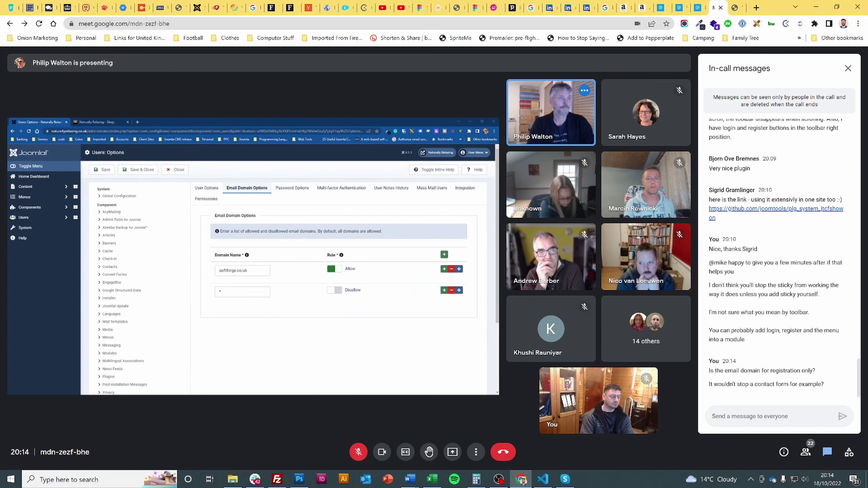
- Send the follow-up question 'And what if someone is already registered?', fixing a typo first
type("And waht if")
key("BackSpace")
key("BackSpace")
key("BackSpace")
key("BackSpace")
key("BackSpace")
key("BackSpace")
type("hat if someone is")
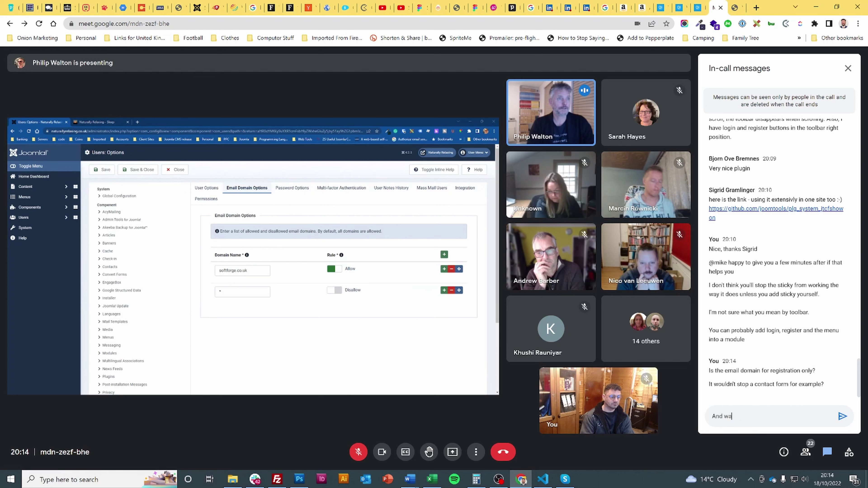
type(" alre")
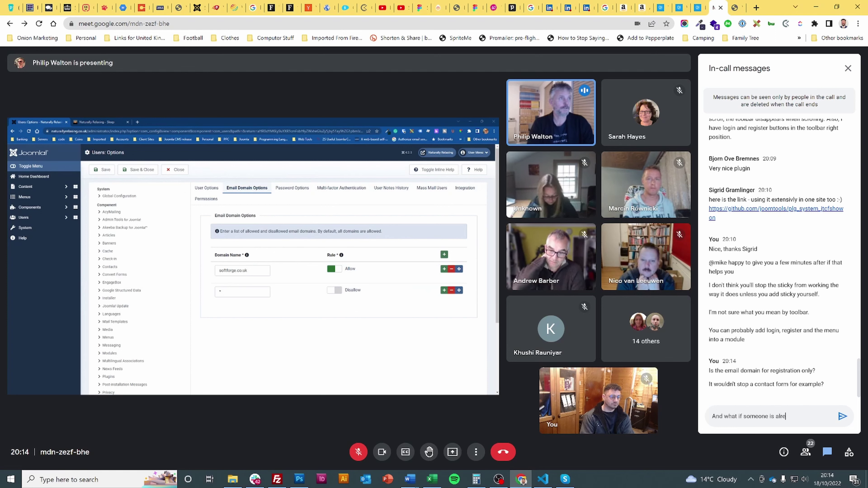
type("ady registered?")
key("Return")
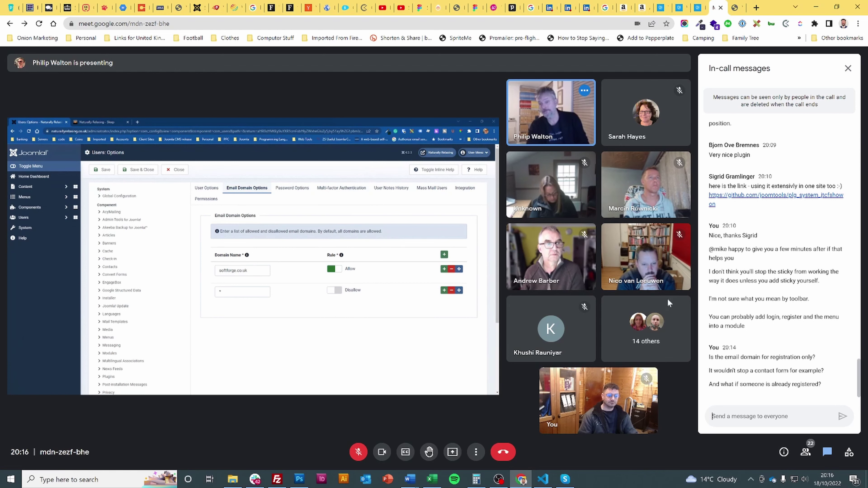
left_click(358, 452)
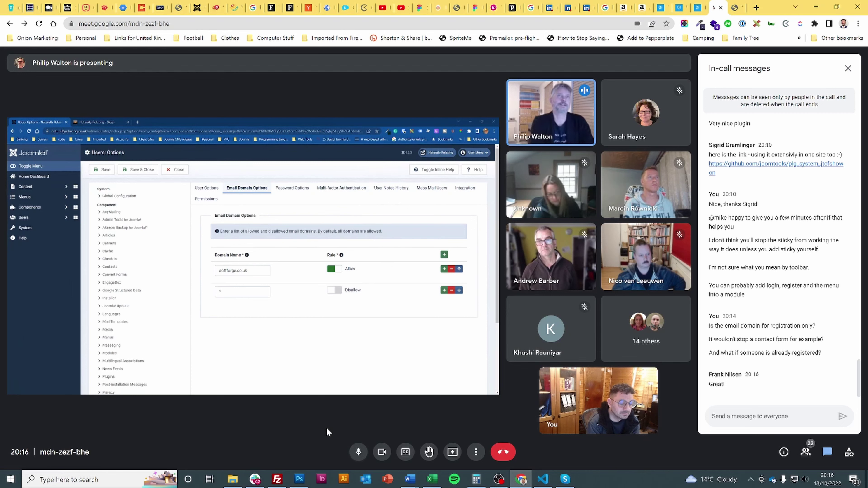
left_click(357, 452)
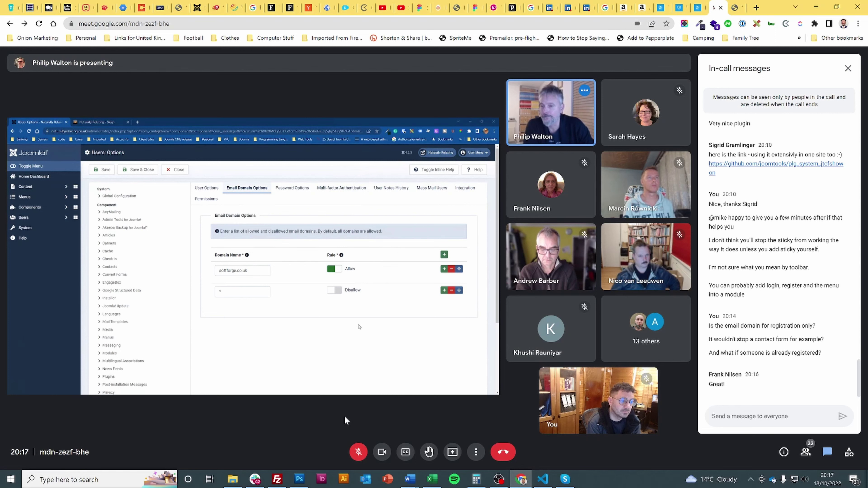
left_click(358, 451)
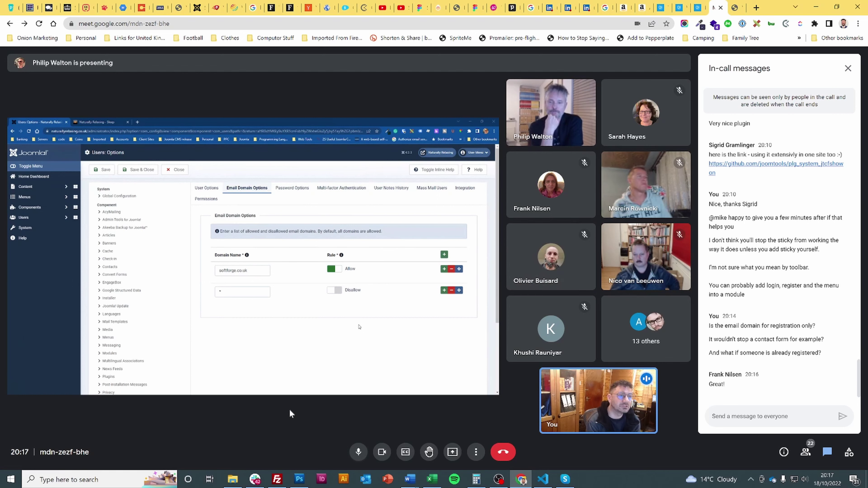
left_click(360, 453)
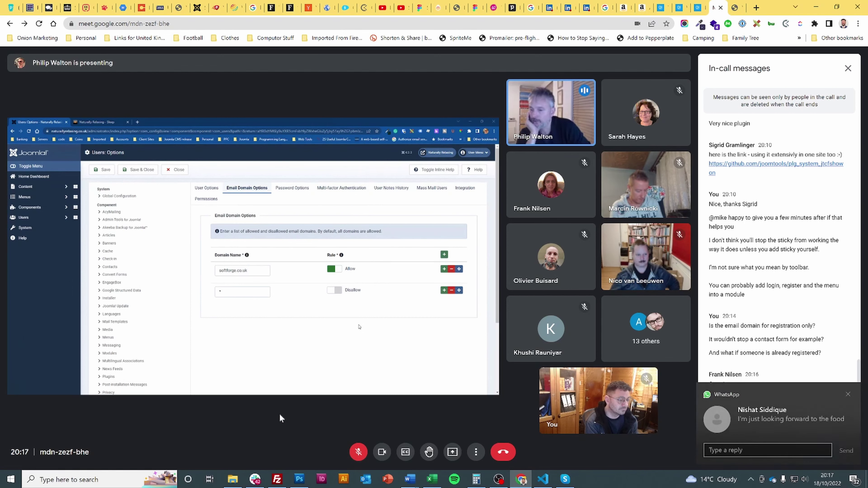
left_click(848, 394)
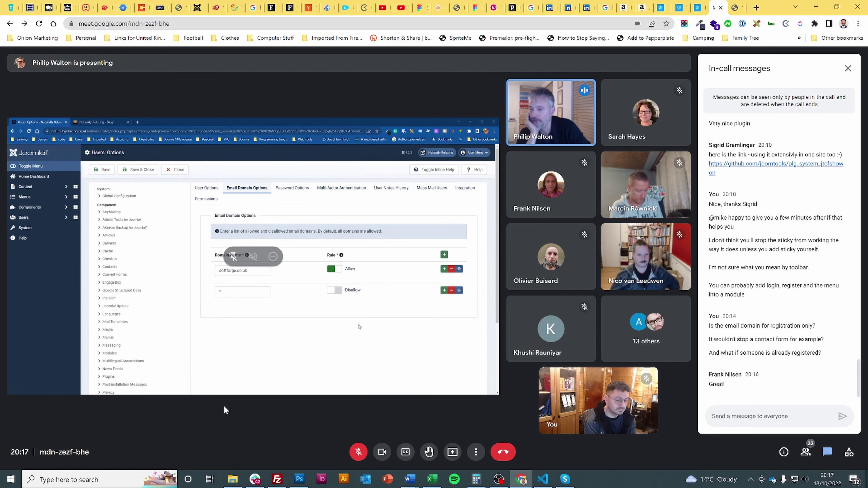